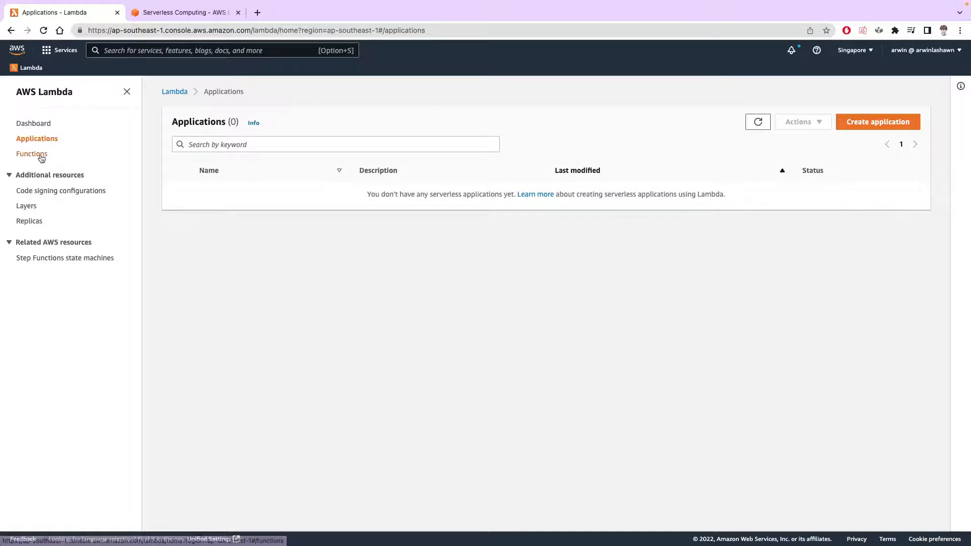
Step: Open the list of Lambda functions
{"action": "left_click", "coordinate": [40, 155]}
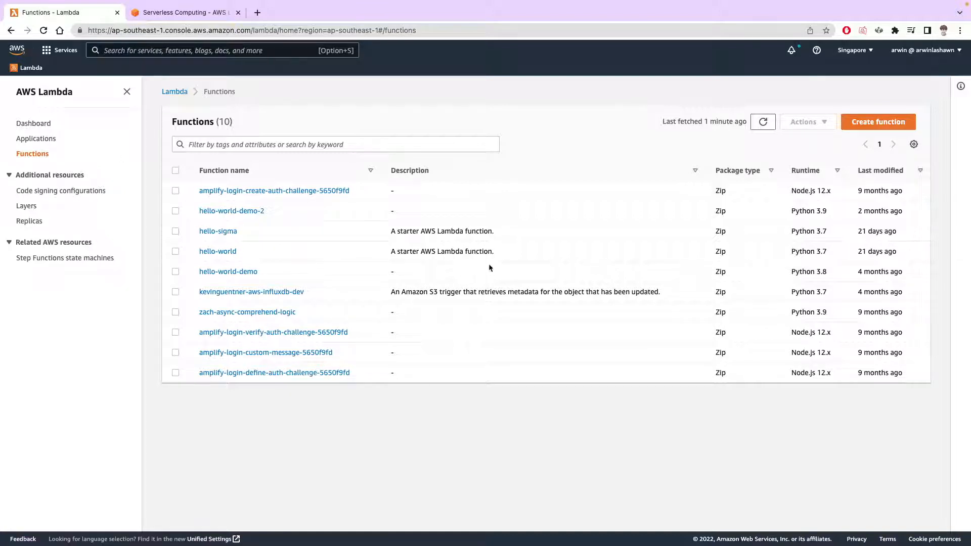
{"action": "left_click", "coordinate": [127, 93]}
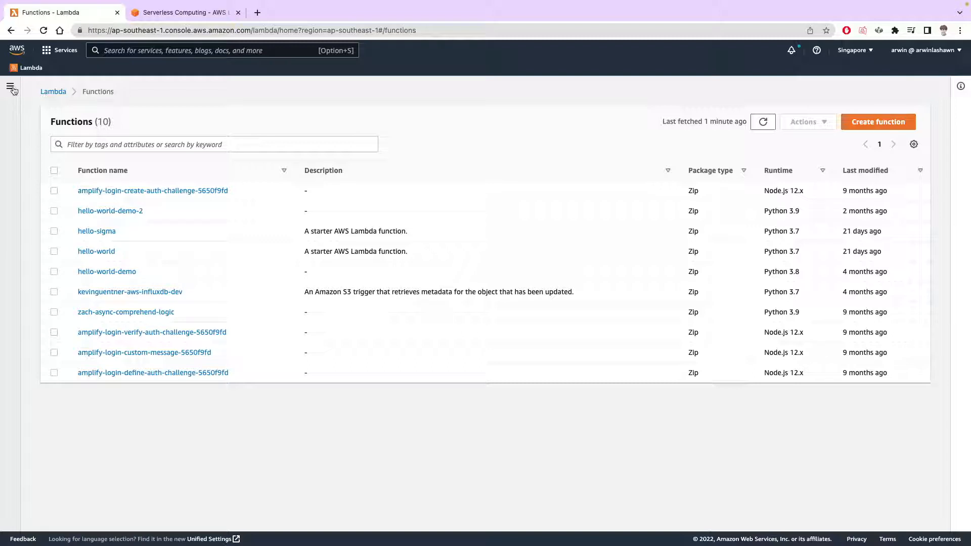
{"action": "left_click", "coordinate": [14, 91]}
{"action": "left_click", "coordinate": [127, 92]}
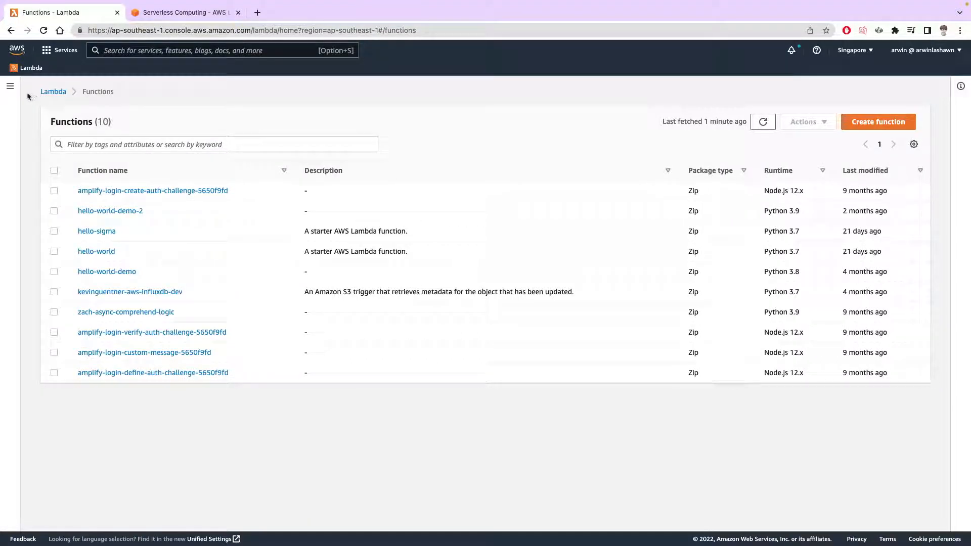
{"action": "left_click", "coordinate": [14, 90]}
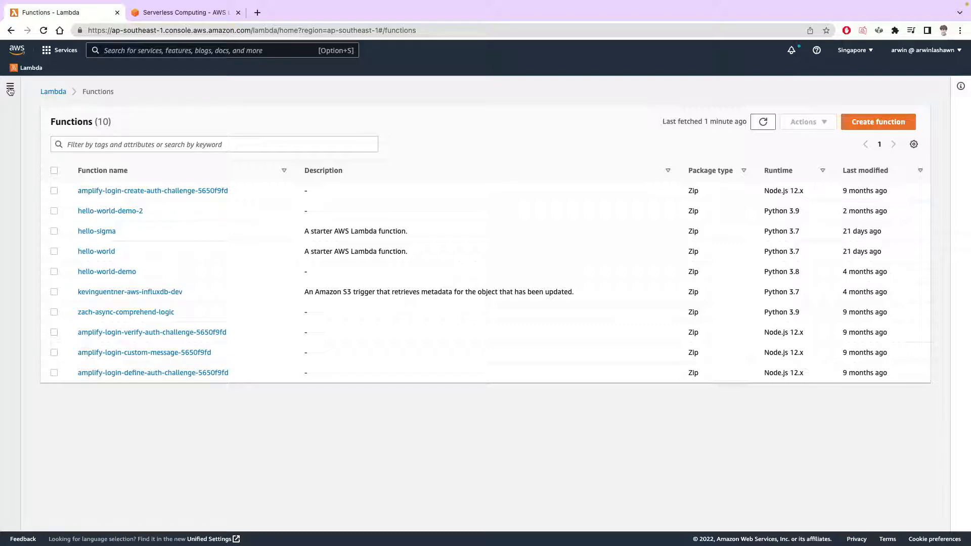
{"action": "left_click", "coordinate": [11, 90]}
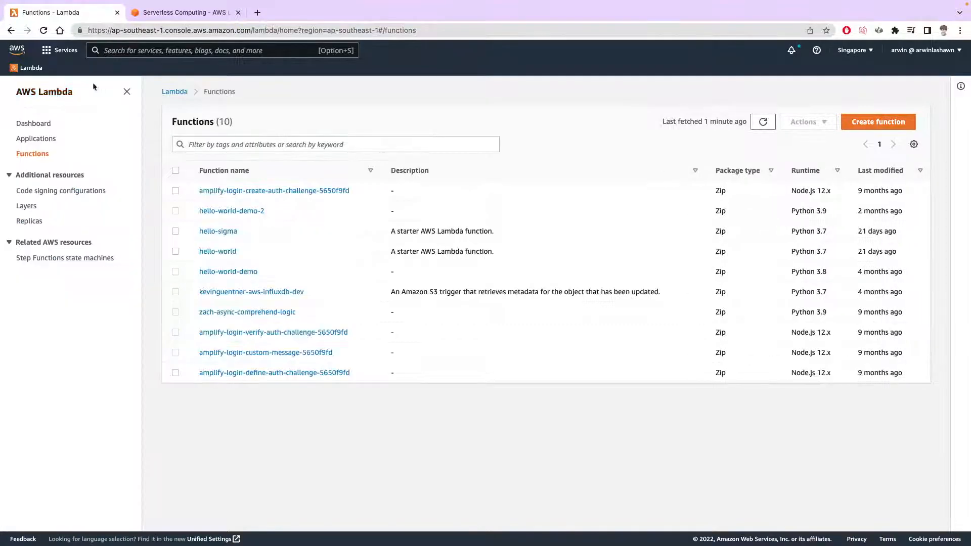
{"action": "left_click", "coordinate": [127, 93]}
{"action": "left_click", "coordinate": [12, 90]}
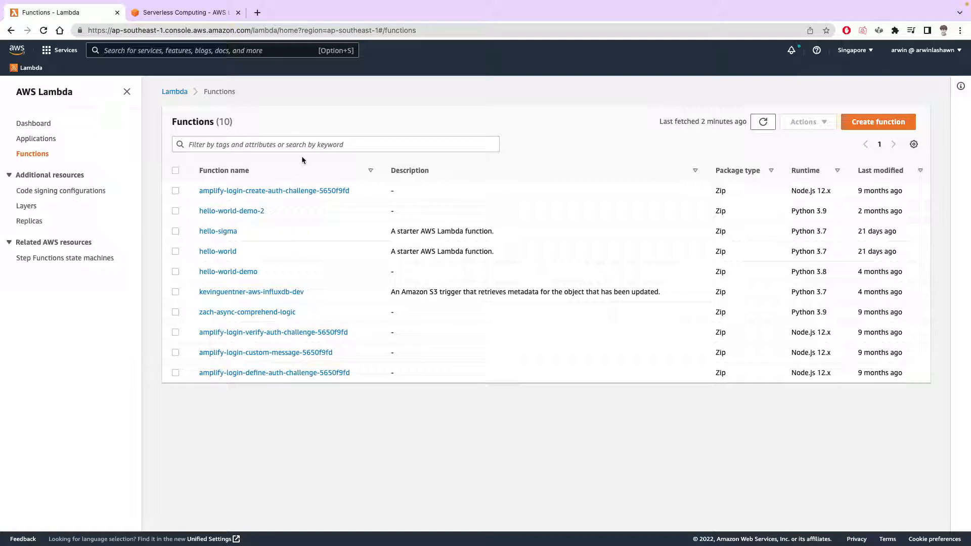
Step: Show the operators available for filtering the function list by function name, without applying a filter
{"action": "left_click", "coordinate": [240, 146]}
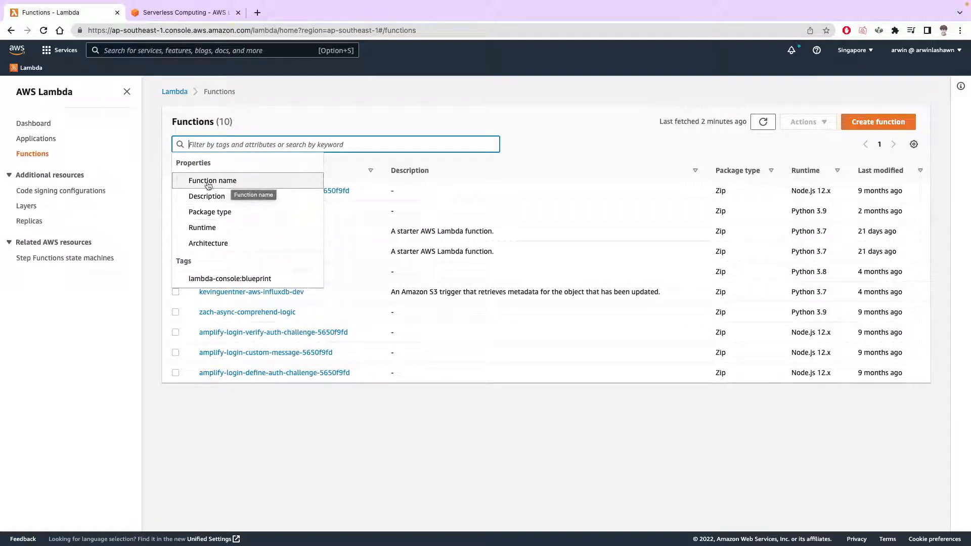
{"action": "left_click", "coordinate": [229, 182]}
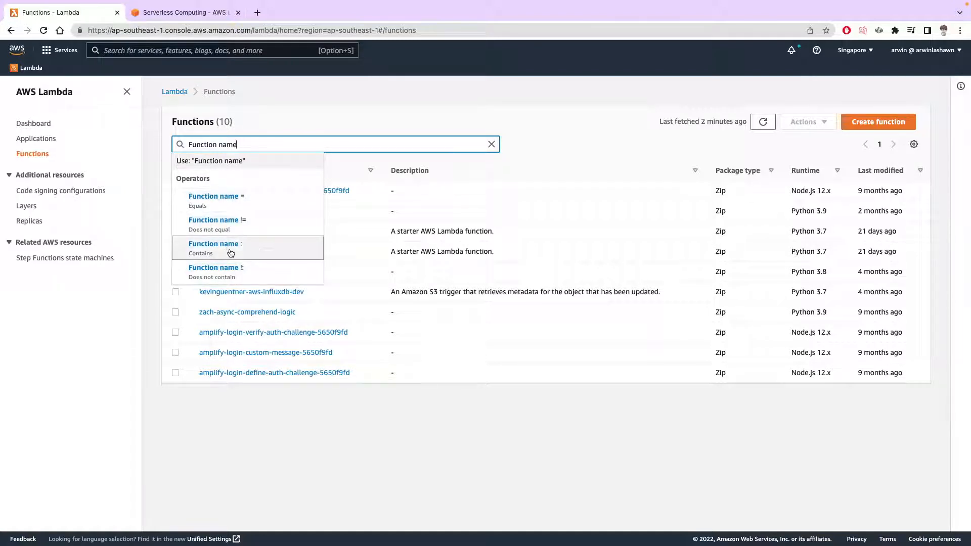
{"action": "left_click", "coordinate": [366, 398]}
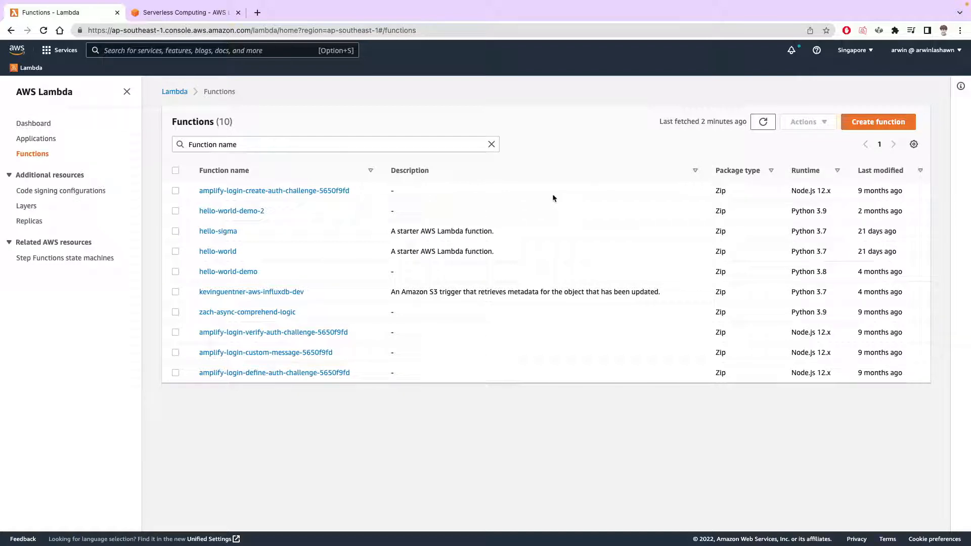
Step: Refresh the function list and start creating a new Lambda function
{"action": "left_click", "coordinate": [763, 123]}
{"action": "left_click", "coordinate": [880, 127]}
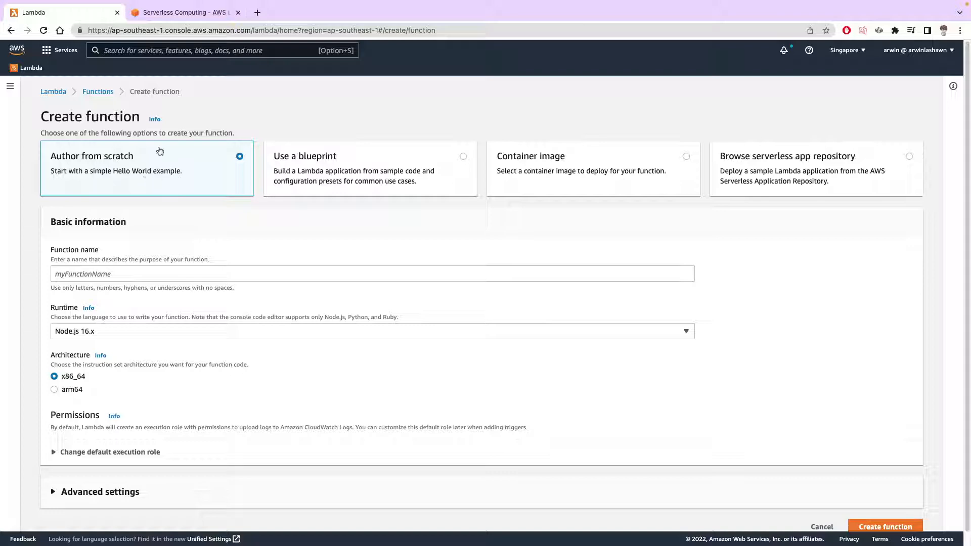
Step: Examine the creation methods on offer: blueprints, container image, serverless app repository and authoring from scratch
{"action": "left_click", "coordinate": [464, 163]}
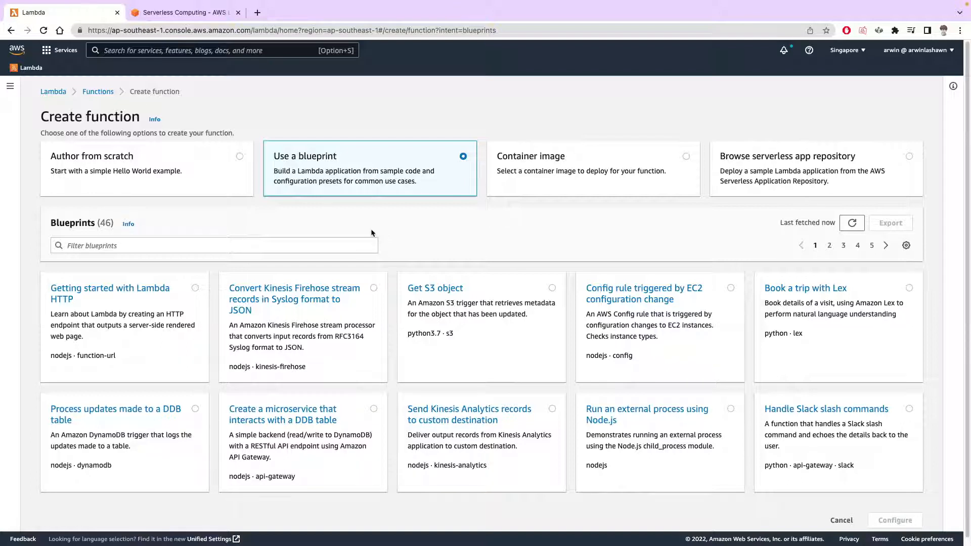
{"action": "scroll", "coordinate": [376, 301], "scroll_direction": "down", "scroll_amount": 1}
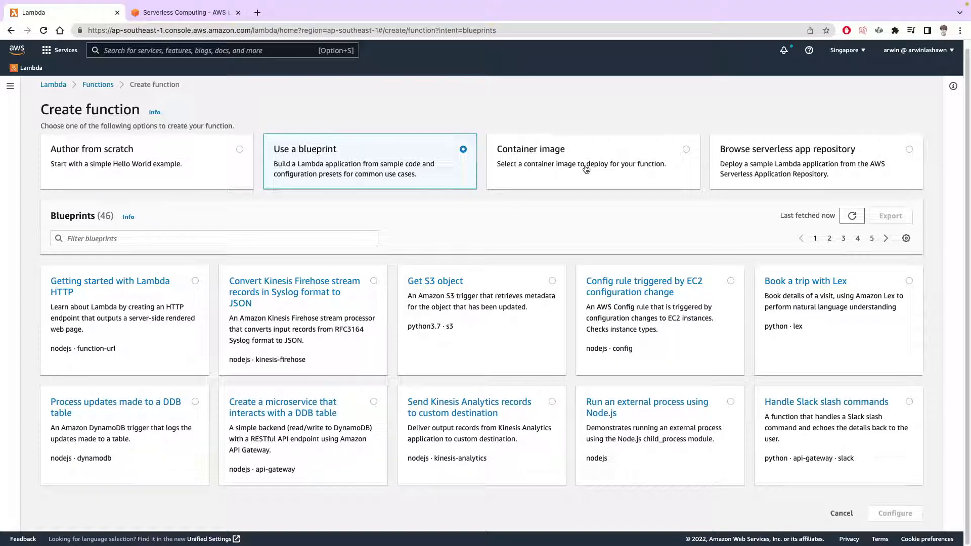
{"action": "left_click", "coordinate": [623, 158]}
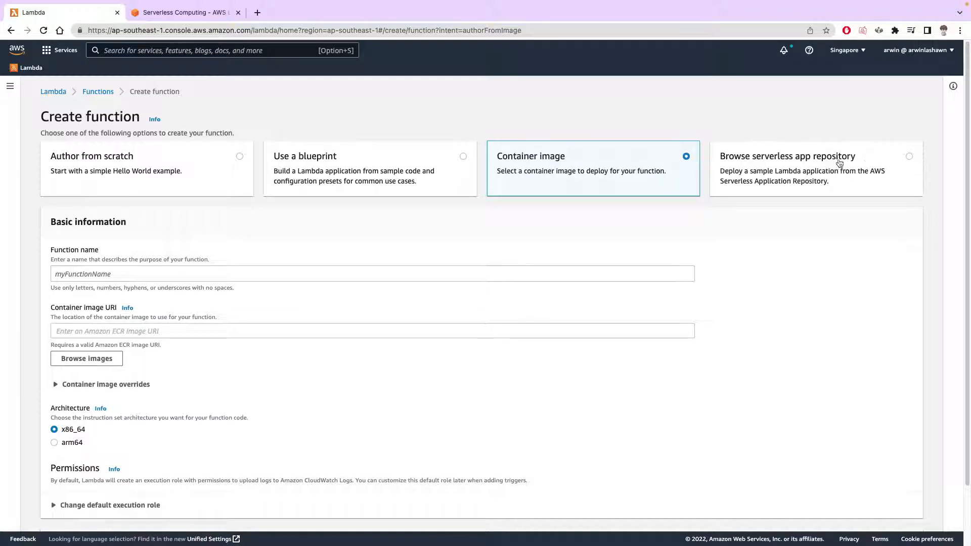
{"action": "left_click", "coordinate": [880, 163]}
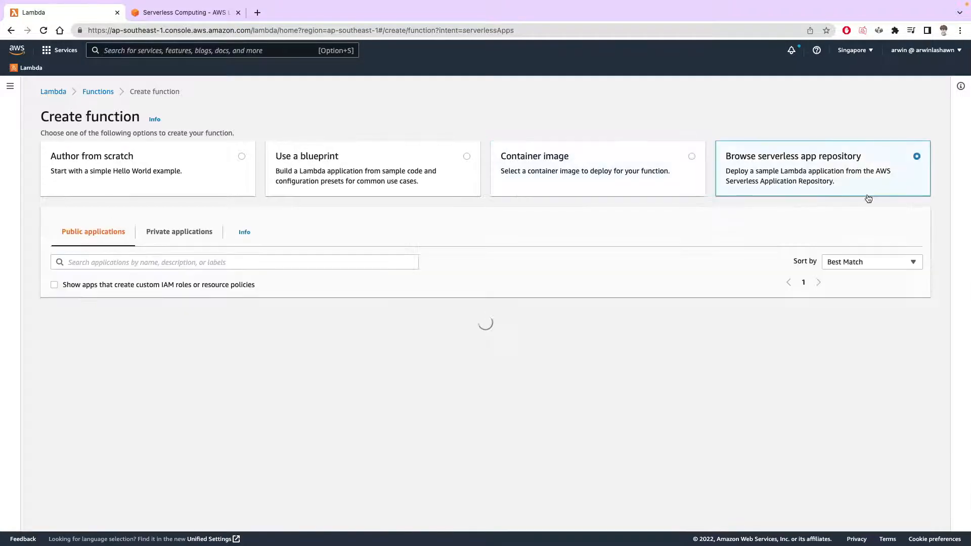
{"action": "scroll", "coordinate": [658, 236], "scroll_direction": "down", "scroll_amount": 4}
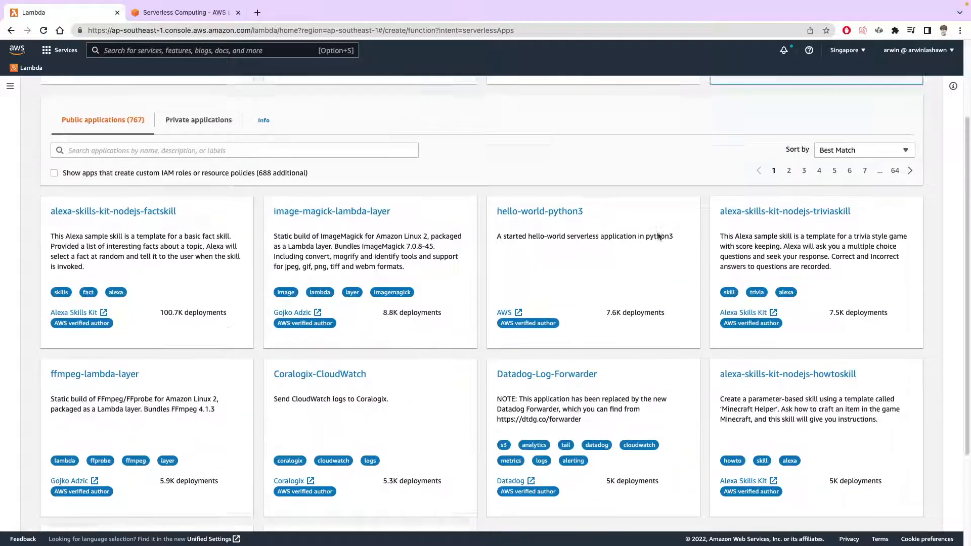
{"action": "scroll", "coordinate": [658, 236], "scroll_direction": "up", "scroll_amount": 4}
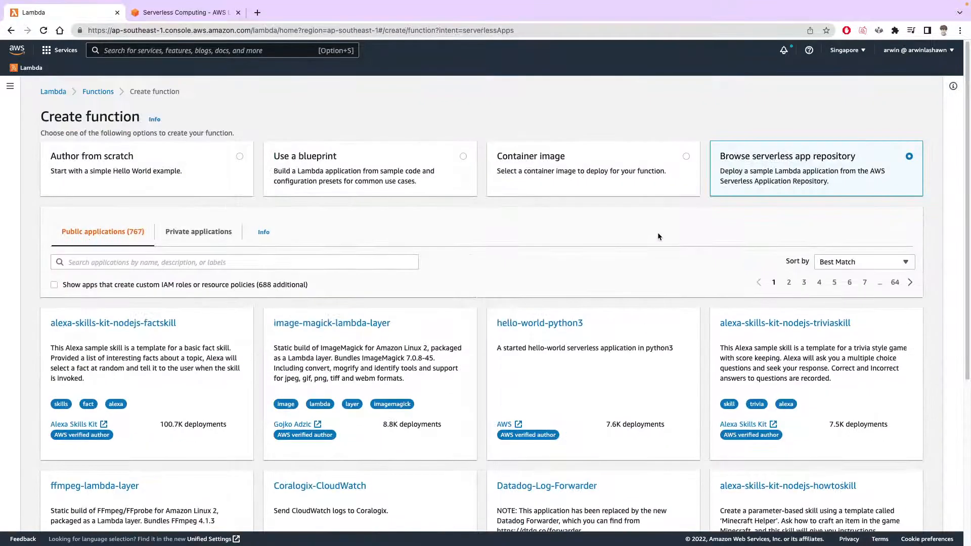
{"action": "scroll", "coordinate": [659, 237], "scroll_direction": "down", "scroll_amount": 2}
{"action": "scroll", "coordinate": [658, 237], "scroll_direction": "up", "scroll_amount": 2}
{"action": "left_click", "coordinate": [229, 163]}
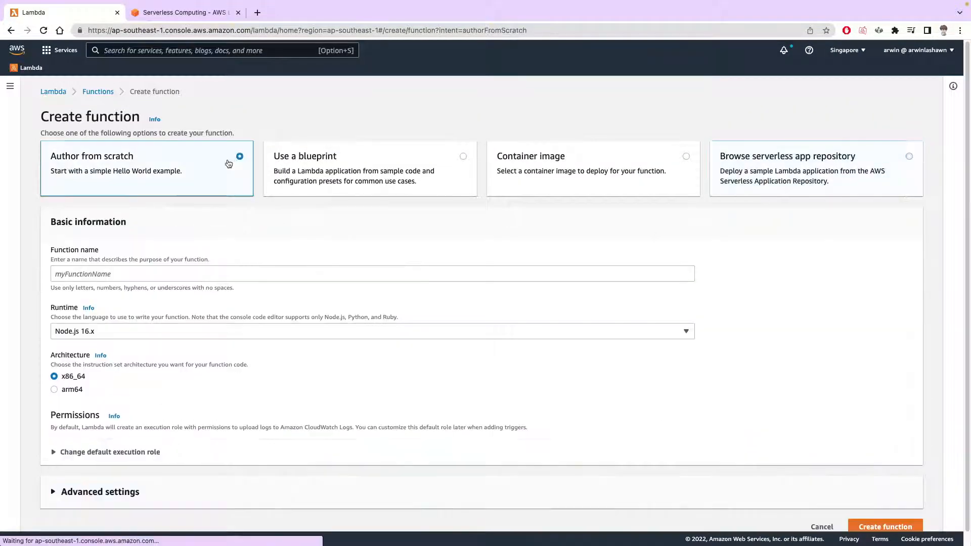
{"action": "left_click", "coordinate": [463, 160]}
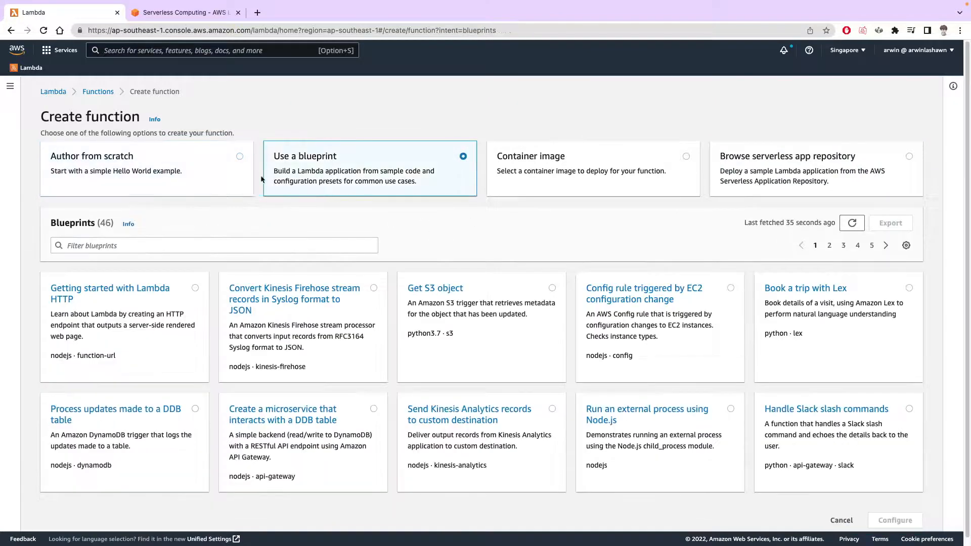
Step: Choose to author the function from scratch and name it aws-lambda-tutorial
{"action": "left_click", "coordinate": [245, 164]}
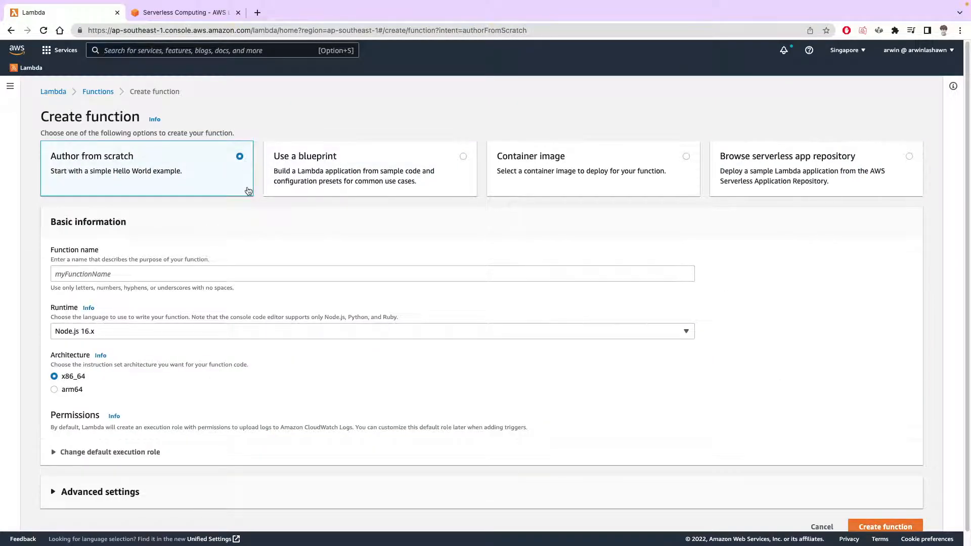
{"action": "scroll", "coordinate": [249, 191], "scroll_direction": "down", "scroll_amount": 1}
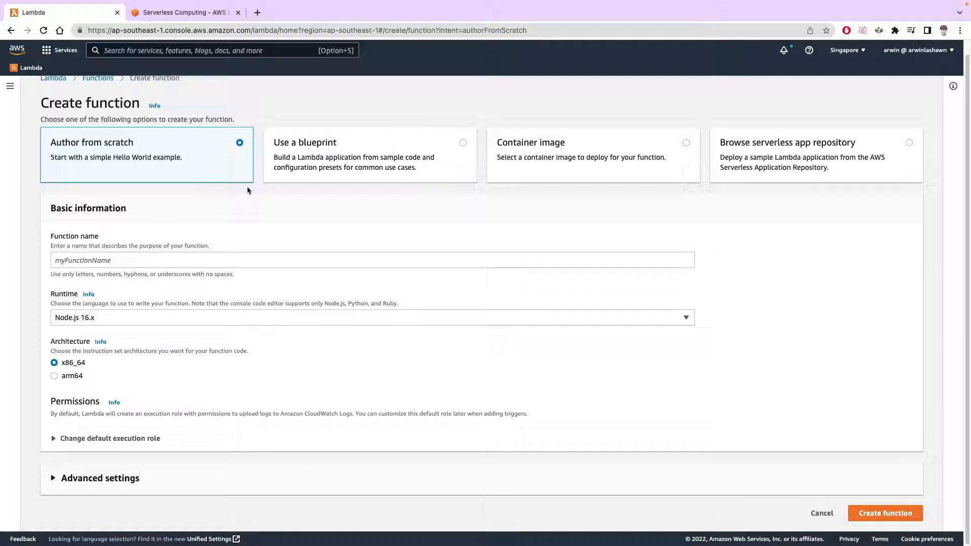
{"action": "right_click", "coordinate": [267, 210]}
{"action": "left_click", "coordinate": [506, 161]}
{"action": "scroll", "coordinate": [324, 263], "scroll_direction": "up", "scroll_amount": 1}
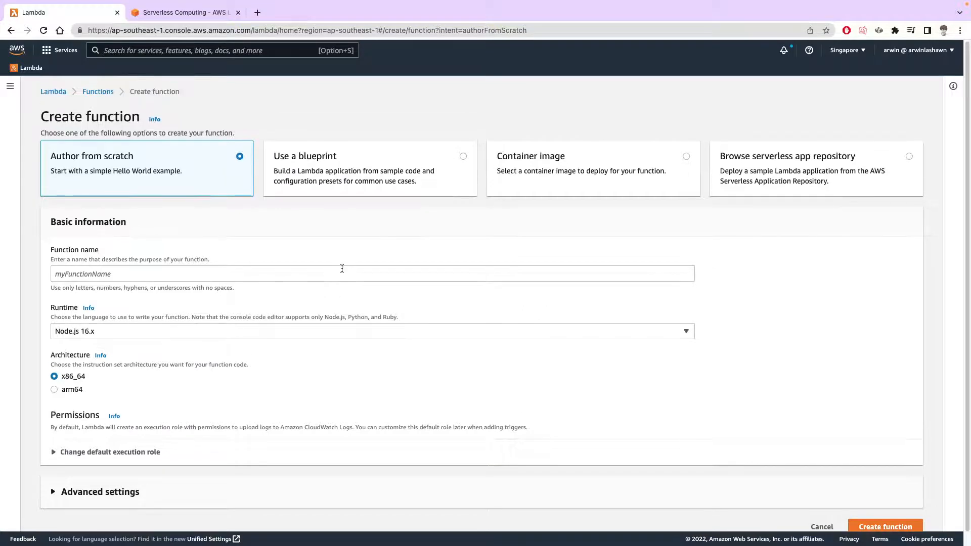
{"action": "scroll", "coordinate": [309, 292], "scroll_direction": "down", "scroll_amount": 1}
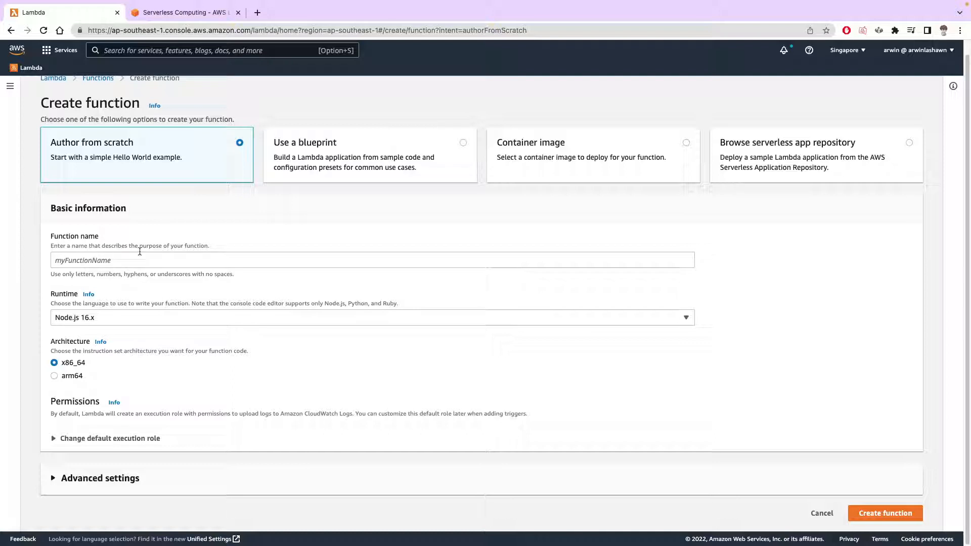
{"action": "left_click", "coordinate": [176, 256]}
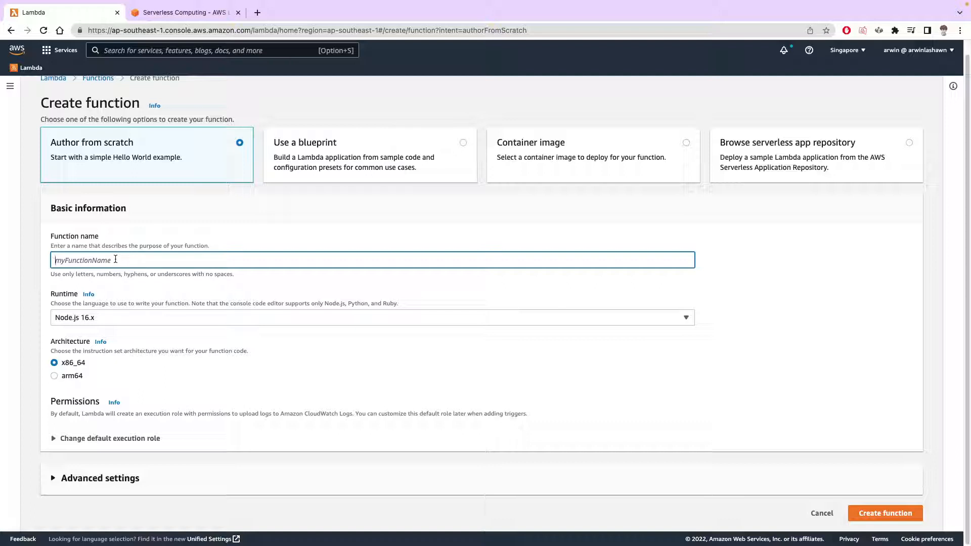
{"action": "type", "text": "aws-lambda-tutorial"}
Step: Set the function's runtime to Python 3.9
{"action": "left_click", "coordinate": [139, 317]}
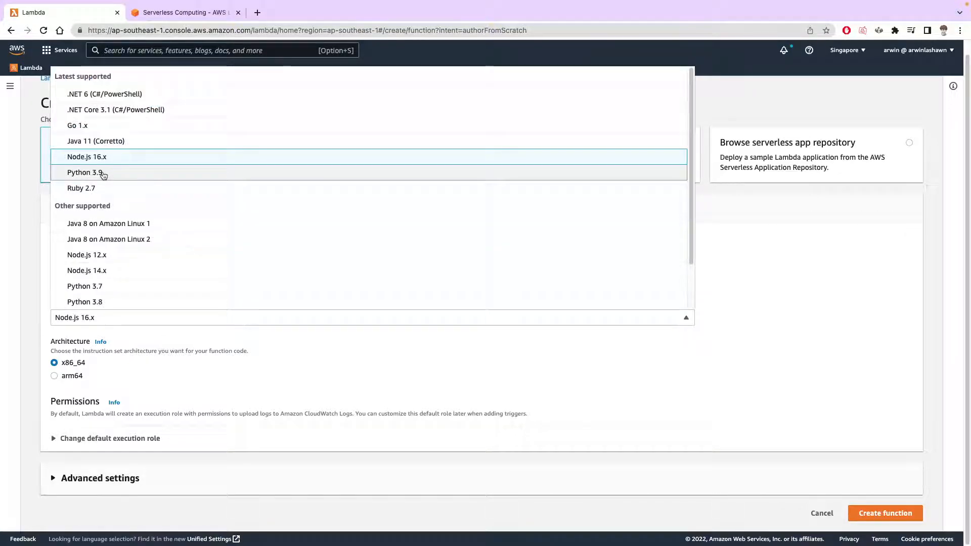
{"action": "scroll", "coordinate": [117, 233], "scroll_direction": "down", "scroll_amount": 2}
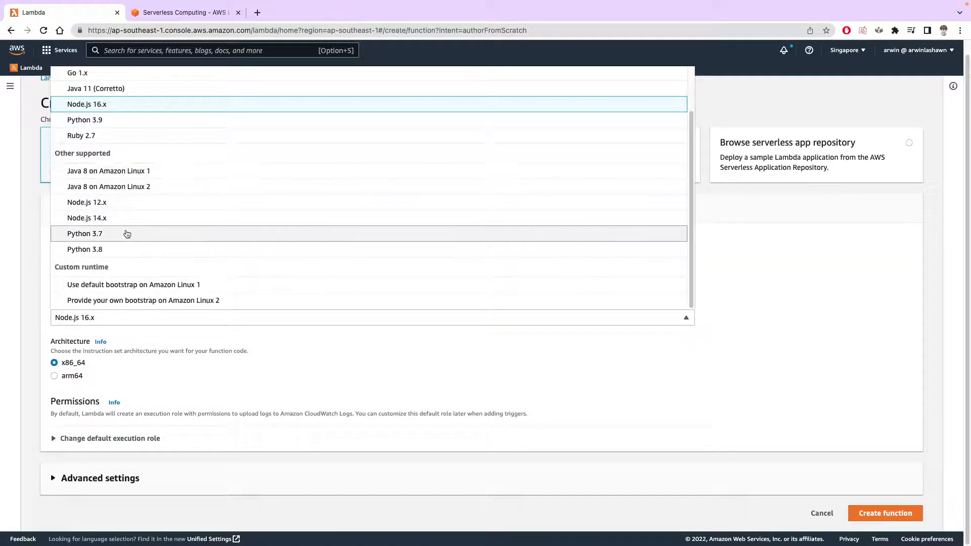
{"action": "scroll", "coordinate": [137, 235], "scroll_direction": "up", "scroll_amount": 2}
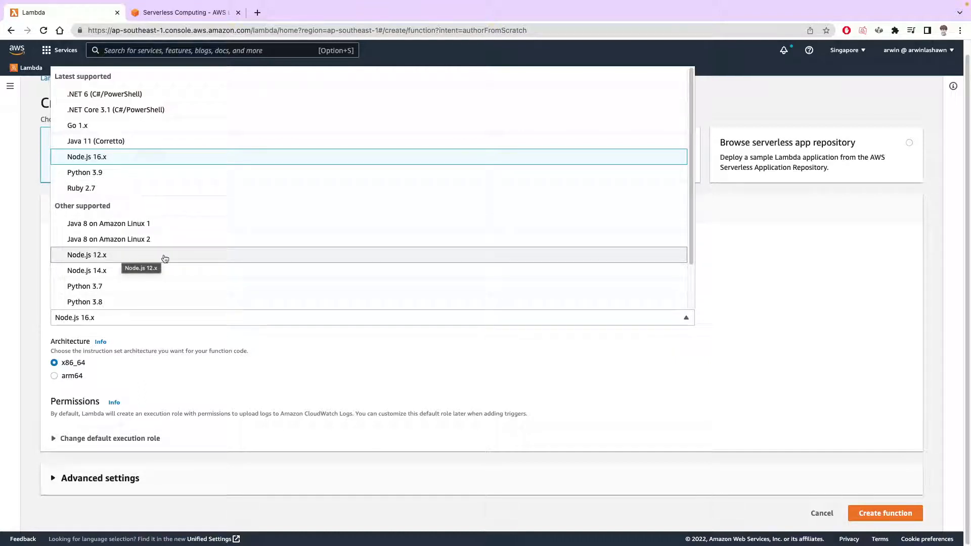
{"action": "left_click", "coordinate": [756, 217]}
{"action": "left_click", "coordinate": [125, 319]}
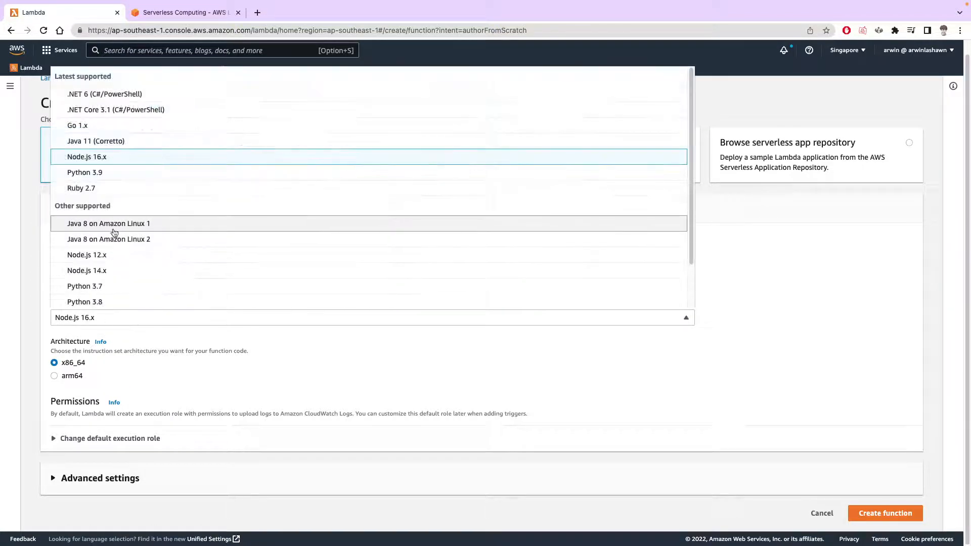
{"action": "left_click", "coordinate": [110, 173]}
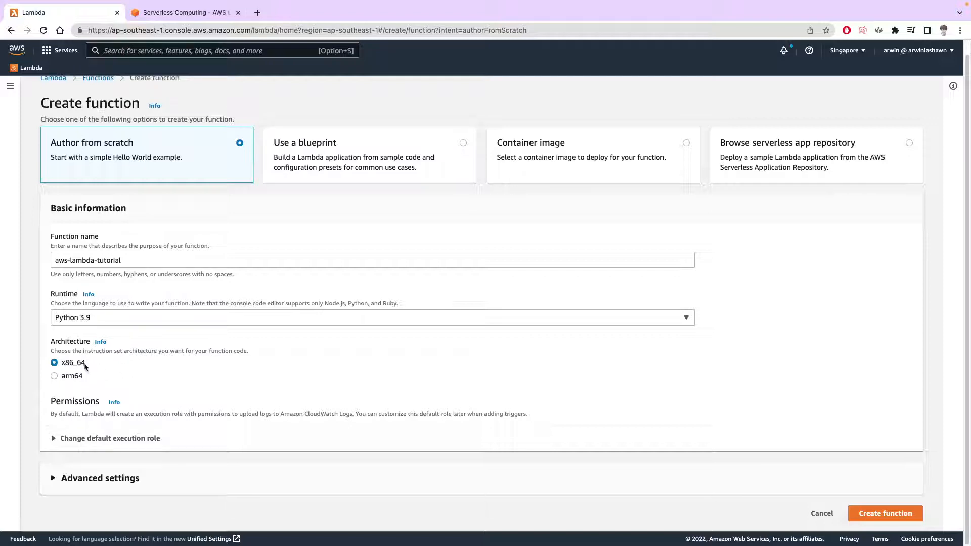
Step: Read the Permissions note about the default execution role, its CloudWatch Logs access and customizing it when adding triggers
{"action": "left_click_drag", "start_coordinate": [90, 403], "coordinate": [63, 402]}
{"action": "left_click", "coordinate": [72, 422]}
{"action": "left_click_drag", "start_coordinate": [241, 414], "coordinate": [355, 415]}
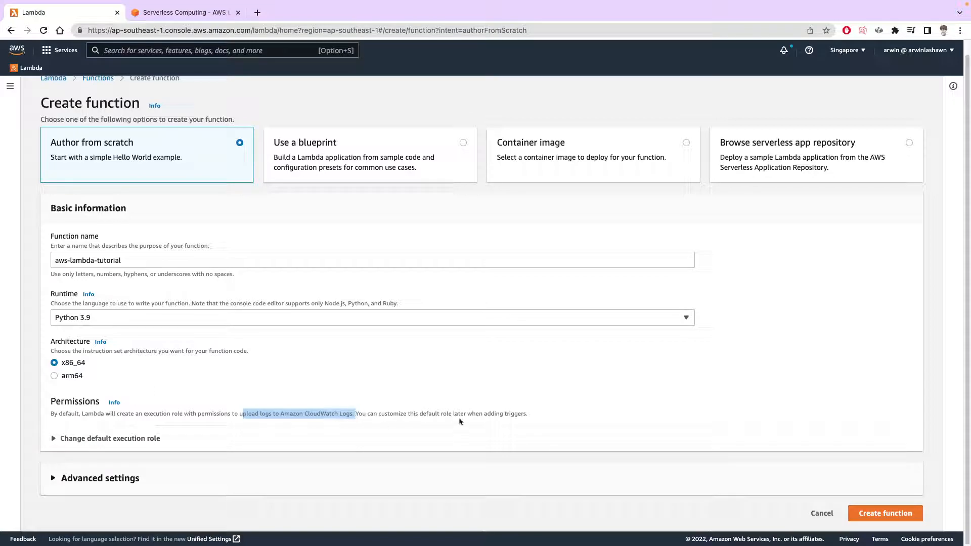
{"action": "left_click_drag", "start_coordinate": [362, 413], "coordinate": [527, 415]}
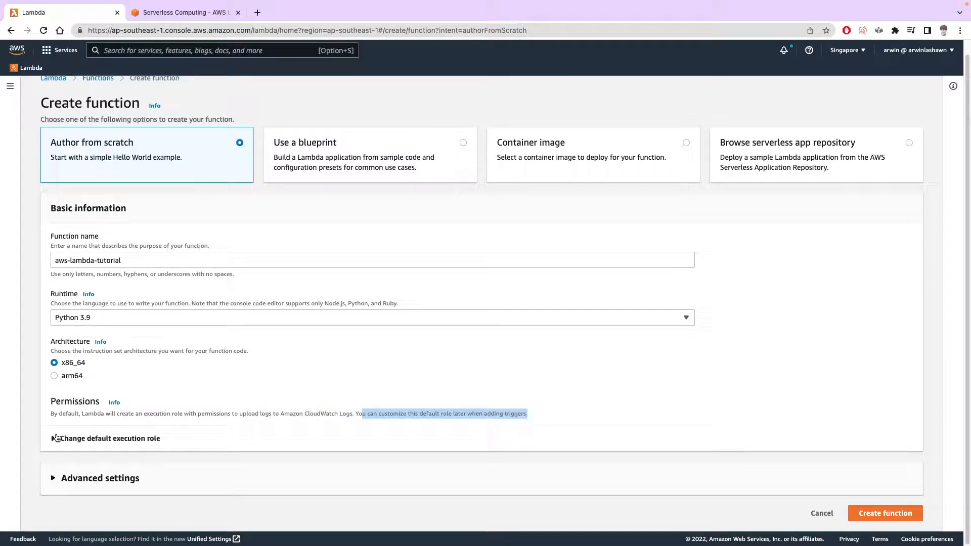
{"action": "left_click_drag", "start_coordinate": [100, 402], "coordinate": [51, 403]}
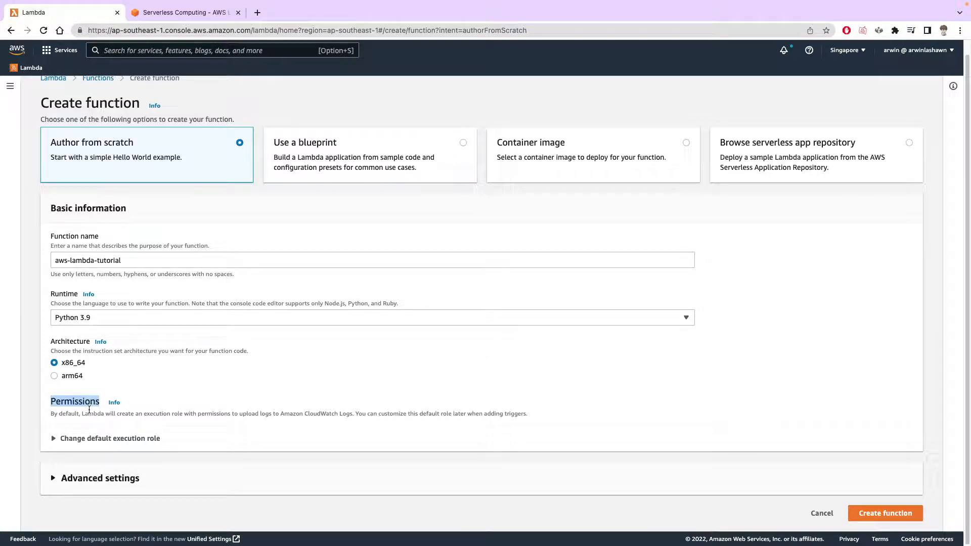
Step: Expand the default execution role settings and examine the role options alongside the CloudWatch Logs permission note
{"action": "left_click", "coordinate": [76, 439]}
{"action": "scroll", "coordinate": [120, 433], "scroll_direction": "down", "scroll_amount": 1}
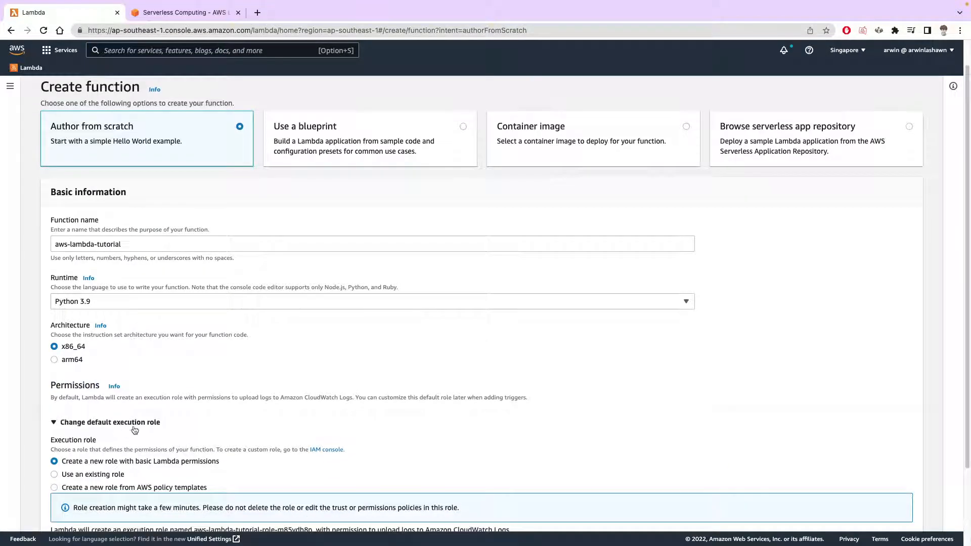
{"action": "scroll", "coordinate": [134, 422], "scroll_direction": "down", "scroll_amount": 2}
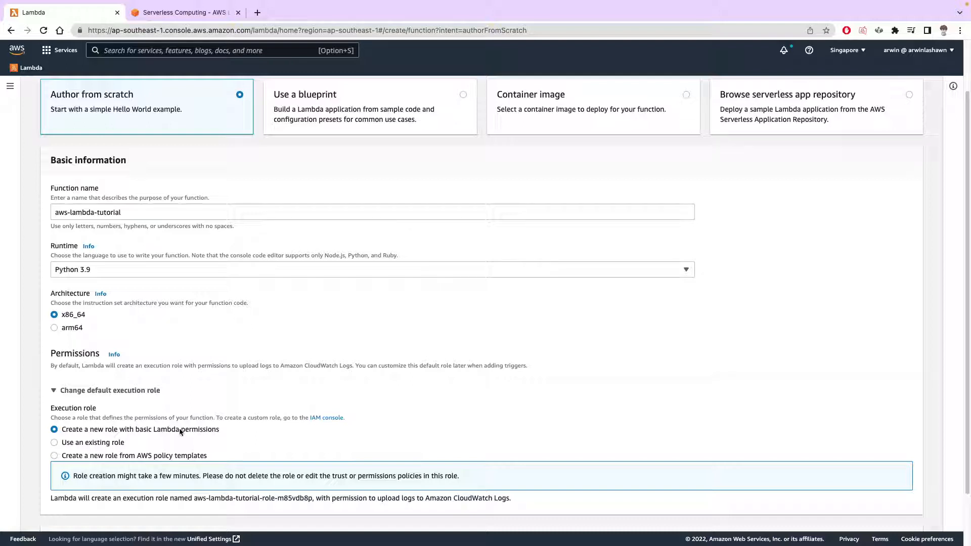
{"action": "left_click_drag", "start_coordinate": [239, 365], "coordinate": [354, 365]}
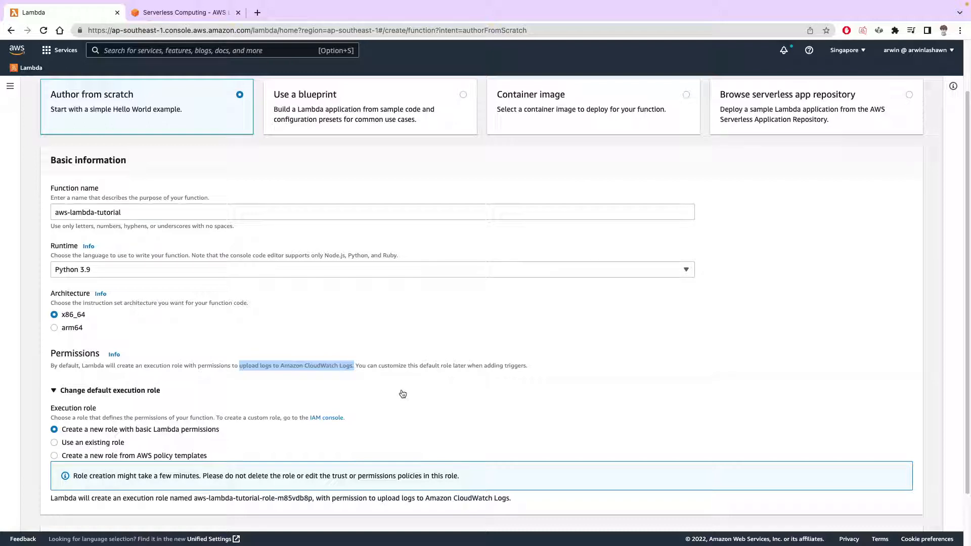
{"action": "scroll", "coordinate": [159, 398], "scroll_direction": "down", "scroll_amount": 1}
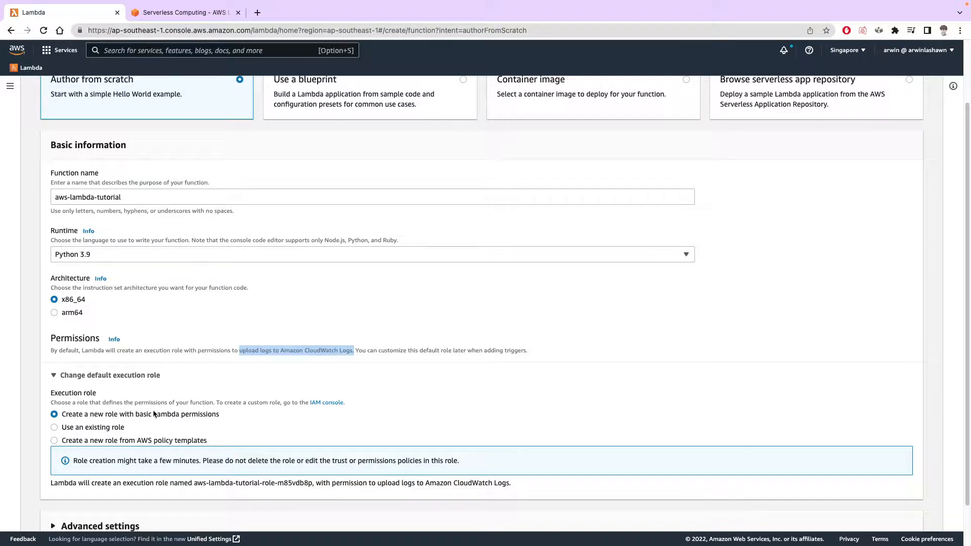
Step: Expand the advanced settings and review the code signing, function URL, tags and VPC options
{"action": "scroll", "coordinate": [157, 410], "scroll_direction": "down", "scroll_amount": 2}
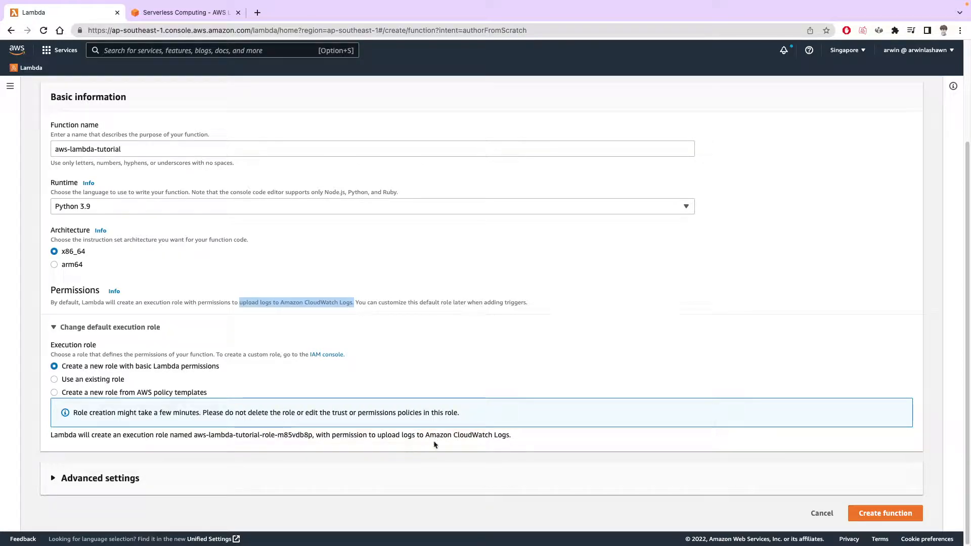
{"action": "left_click", "coordinate": [102, 478]}
{"action": "scroll", "coordinate": [132, 458], "scroll_direction": "down", "scroll_amount": 3}
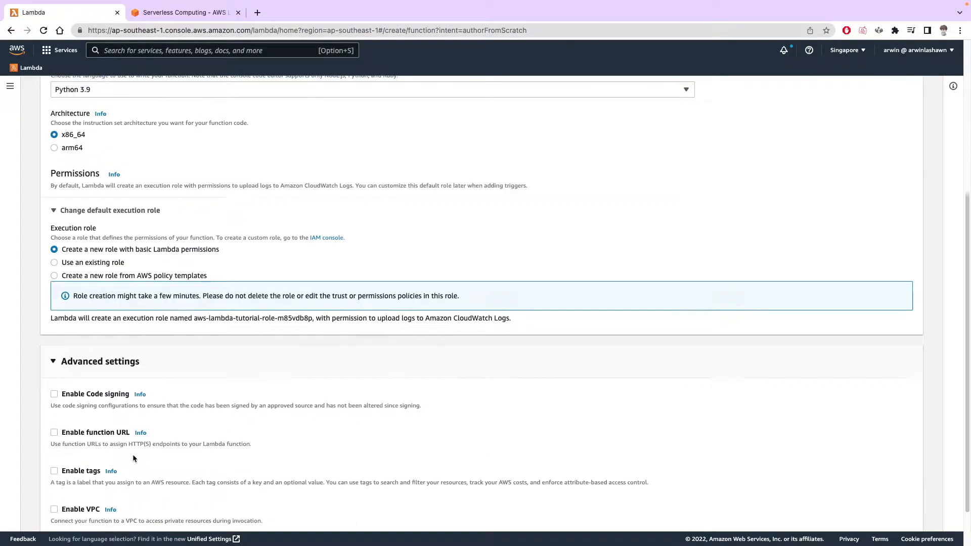
{"action": "scroll", "coordinate": [134, 458], "scroll_direction": "down", "scroll_amount": 2}
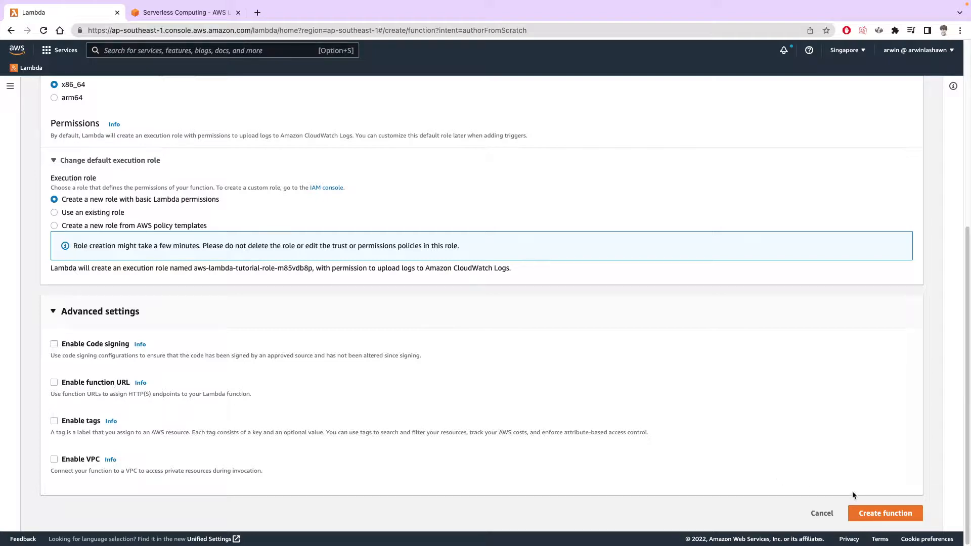
Step: Create the aws-lambda-tutorial function with the chosen settings, leaving all advanced options disabled
{"action": "left_click", "coordinate": [854, 512]}
{"action": "scroll", "coordinate": [577, 420], "scroll_direction": "down", "scroll_amount": 6}
{"action": "scroll", "coordinate": [578, 419], "scroll_direction": "up", "scroll_amount": 6}
{"action": "scroll", "coordinate": [577, 420], "scroll_direction": "down", "scroll_amount": 6}
{"action": "left_click", "coordinate": [898, 515]}
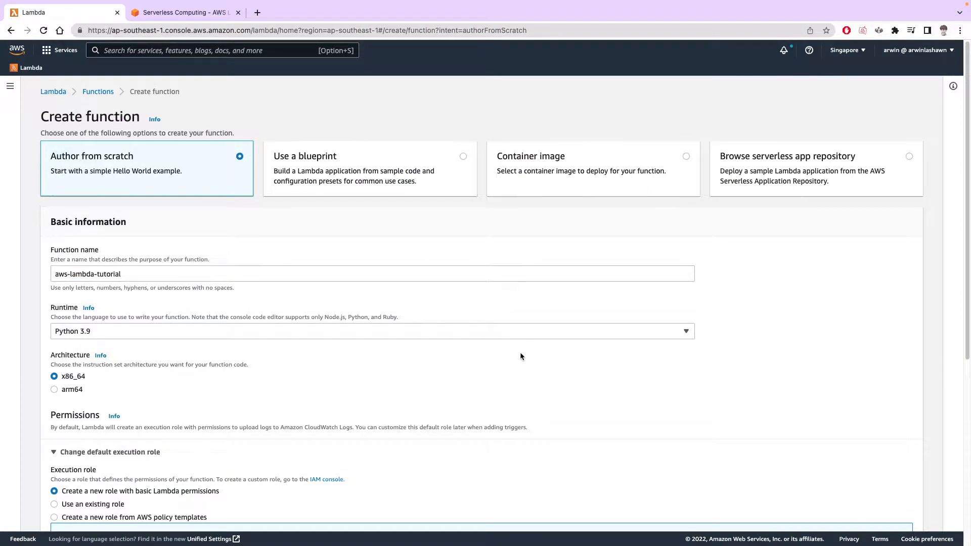
{"action": "scroll", "coordinate": [520, 356], "scroll_direction": "down", "scroll_amount": 6}
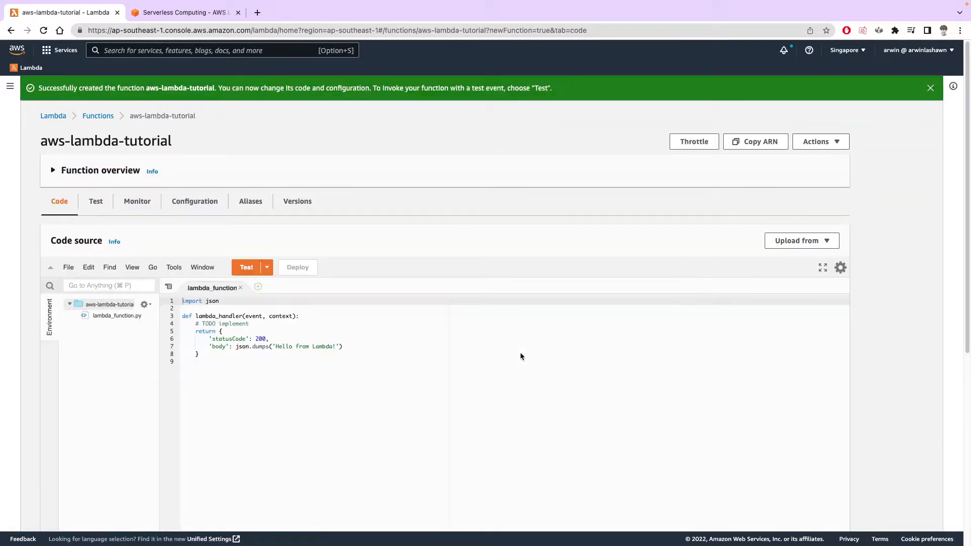
Step: Examine the new function's page, from the default handler code down to its code properties, runtime settings and layers
{"action": "scroll", "coordinate": [522, 357], "scroll_direction": "down", "scroll_amount": 1}
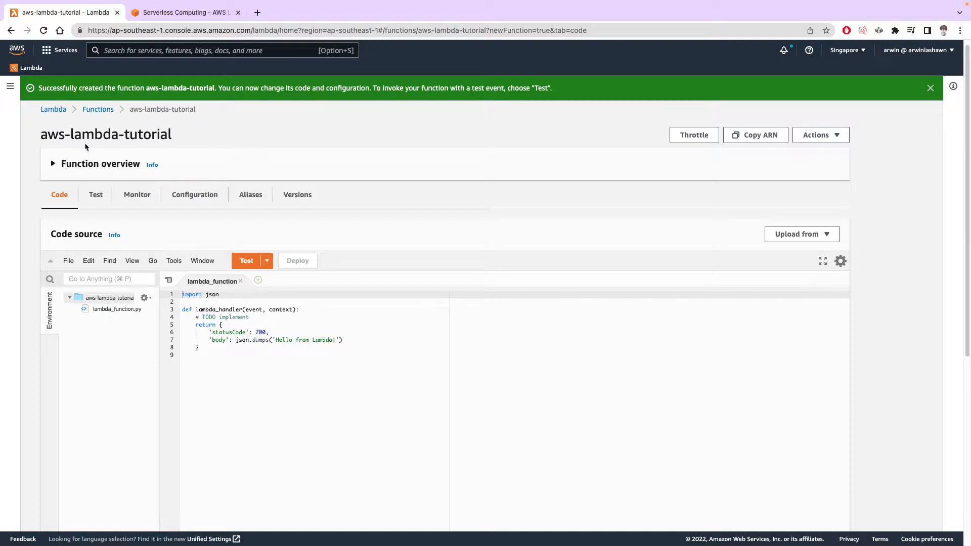
{"action": "scroll", "coordinate": [585, 422], "scroll_direction": "down", "scroll_amount": 10}
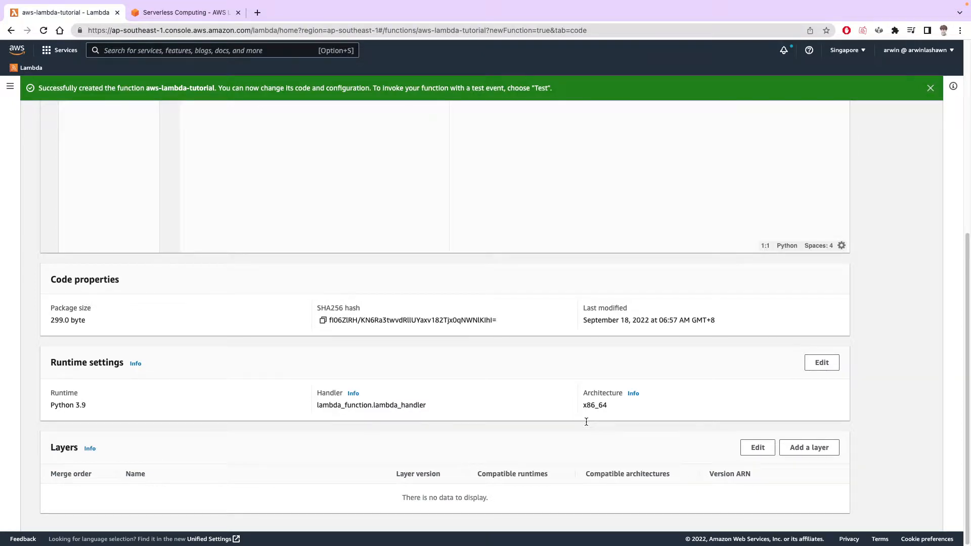
{"action": "scroll", "coordinate": [586, 421], "scroll_direction": "up", "scroll_amount": 10}
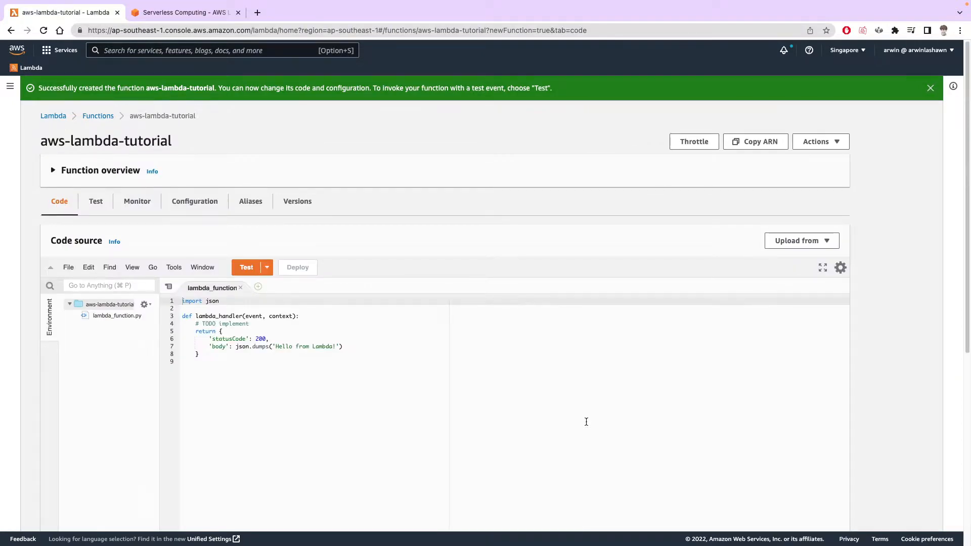
{"action": "right_click", "coordinate": [586, 422]}
{"action": "left_click", "coordinate": [419, 389]}
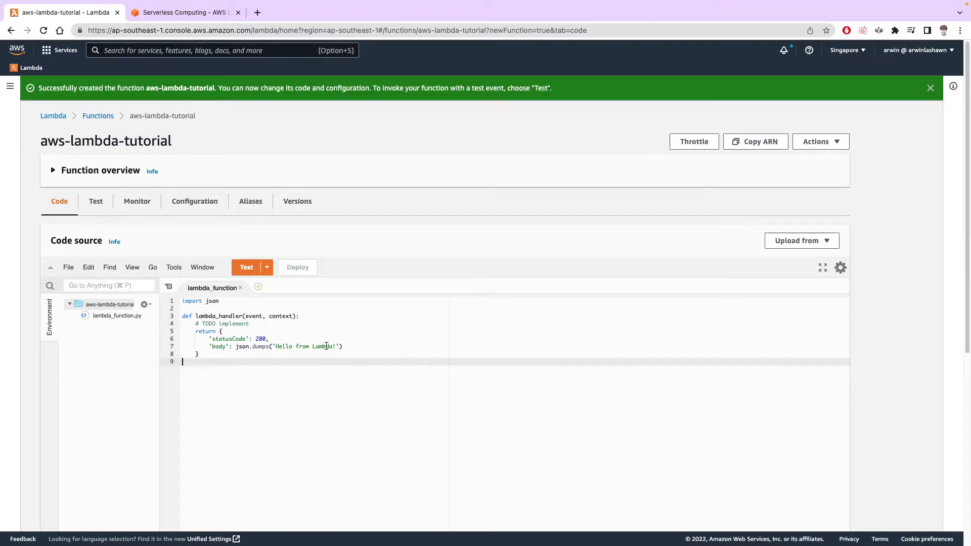
{"action": "scroll", "coordinate": [308, 248], "scroll_direction": "down", "scroll_amount": 10}
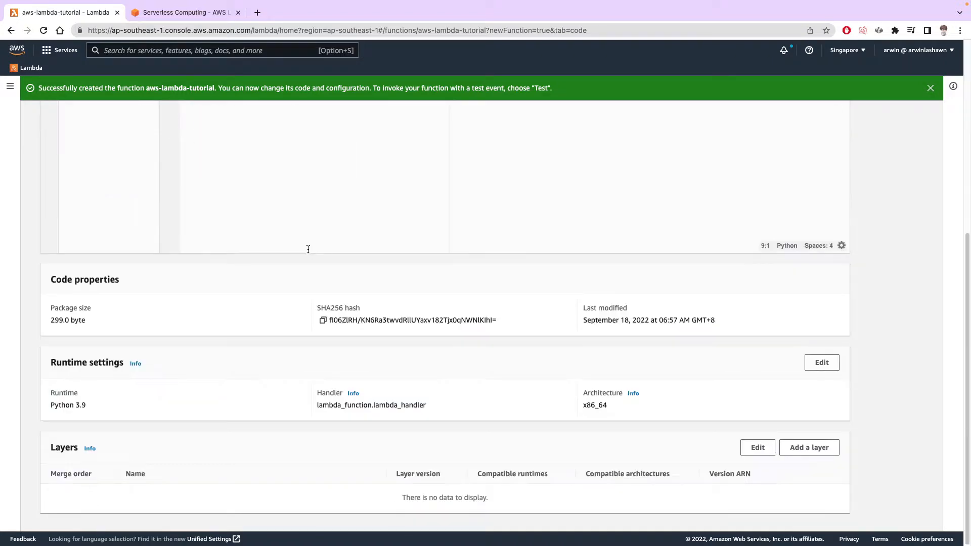
{"action": "scroll", "coordinate": [304, 275], "scroll_direction": "up", "scroll_amount": 10}
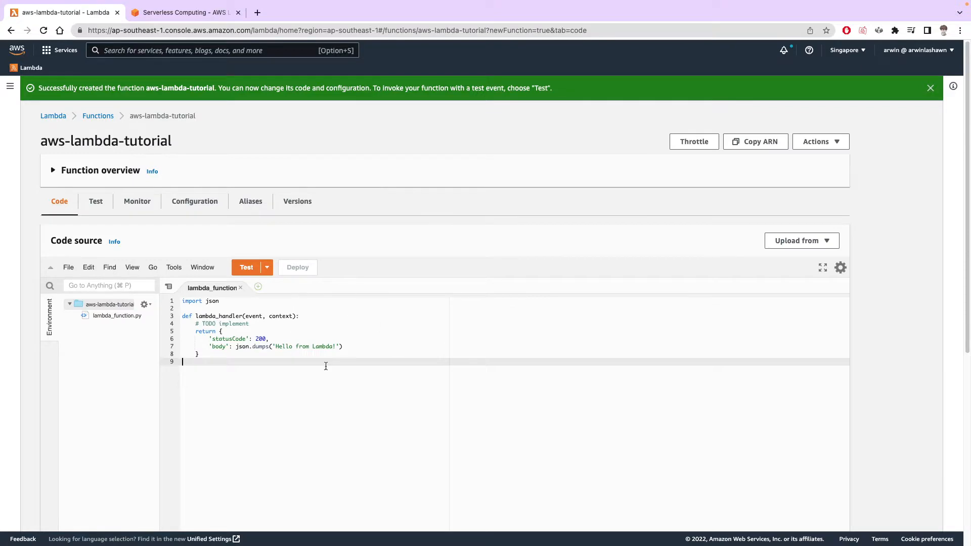
{"action": "scroll", "coordinate": [303, 315], "scroll_direction": "down", "scroll_amount": 10}
{"action": "scroll", "coordinate": [303, 314], "scroll_direction": "up", "scroll_amount": 10}
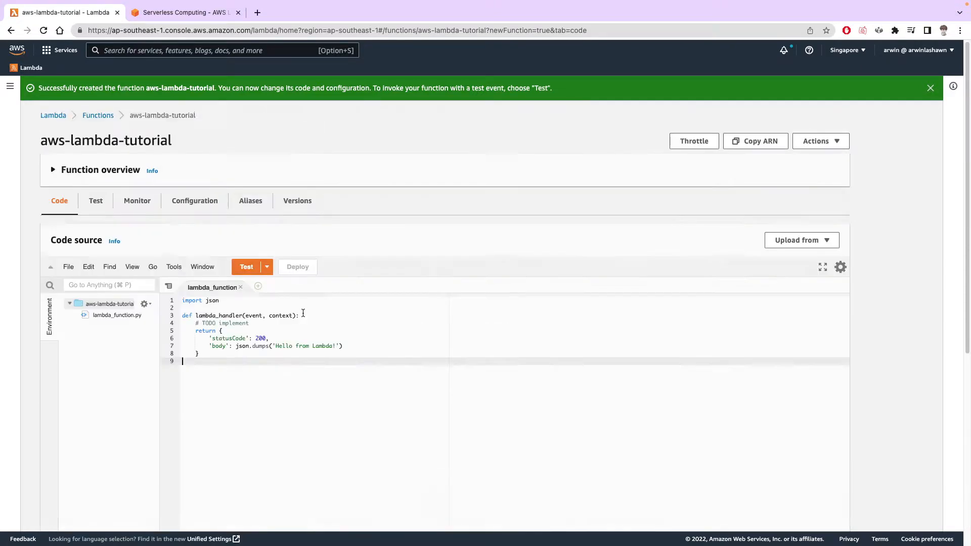
{"action": "scroll", "coordinate": [303, 314], "scroll_direction": "down", "scroll_amount": 10}
{"action": "scroll", "coordinate": [303, 313], "scroll_direction": "up", "scroll_amount": 10}
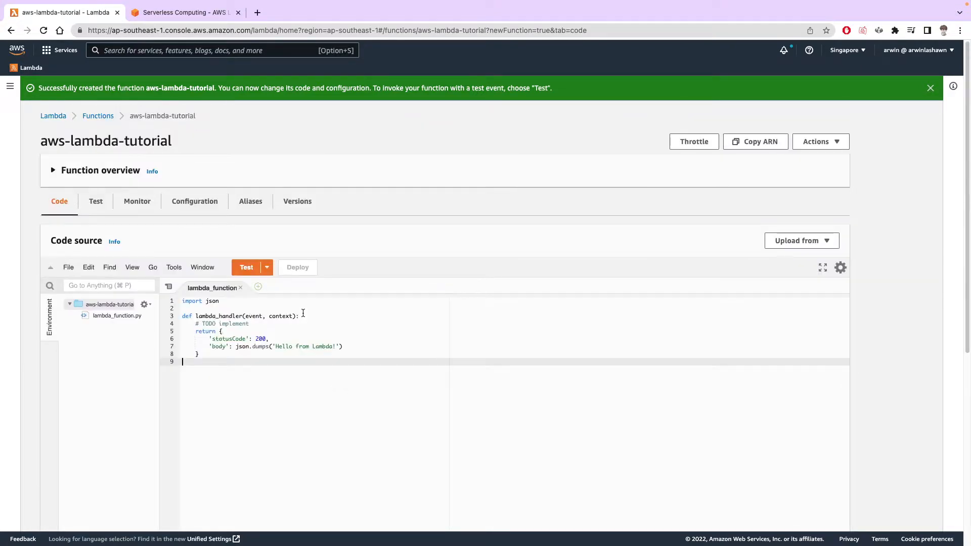
Step: Look through the function's Test, Monitor, Configuration, Aliases and Versions sections, and return to its code
{"action": "left_click", "coordinate": [102, 212]}
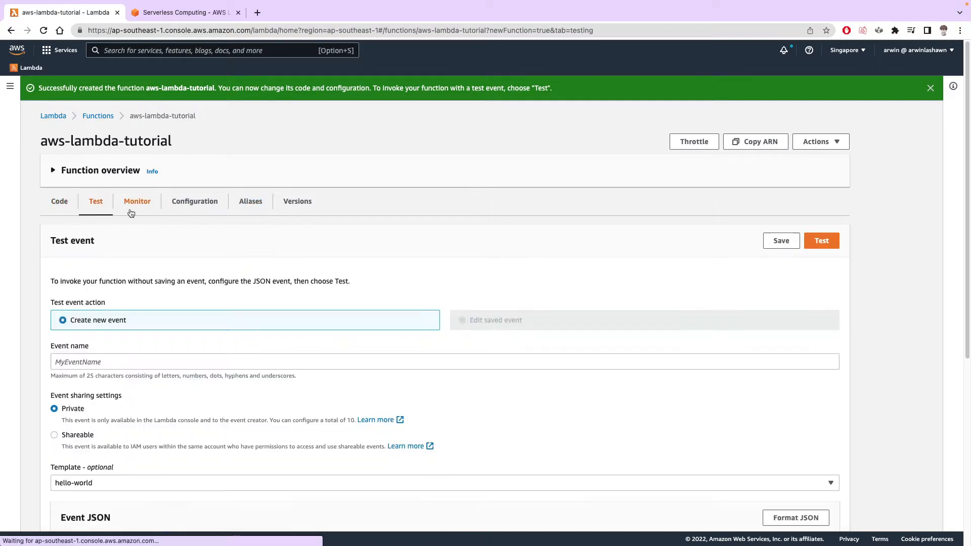
{"action": "left_click", "coordinate": [136, 209]}
{"action": "left_click", "coordinate": [211, 210]}
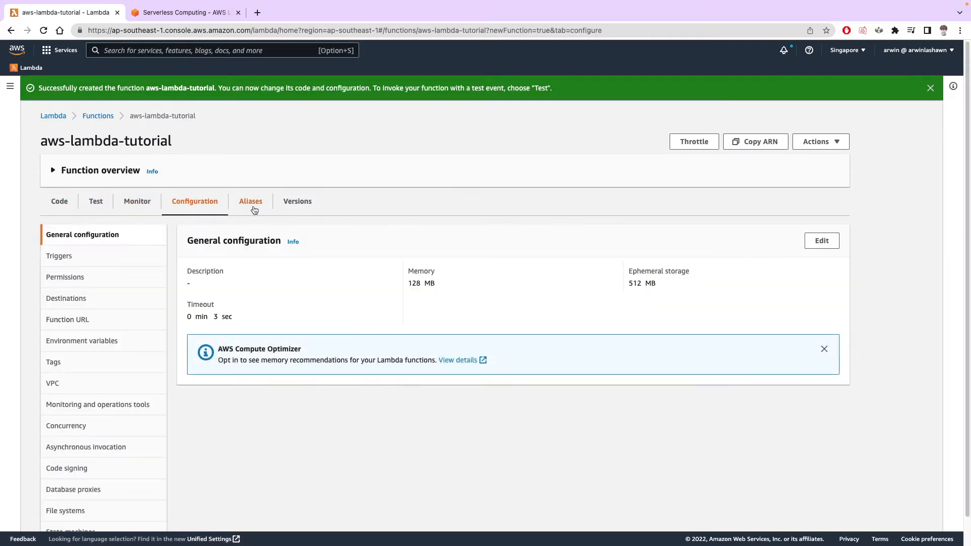
{"action": "left_click", "coordinate": [255, 209]}
{"action": "left_click", "coordinate": [298, 204]}
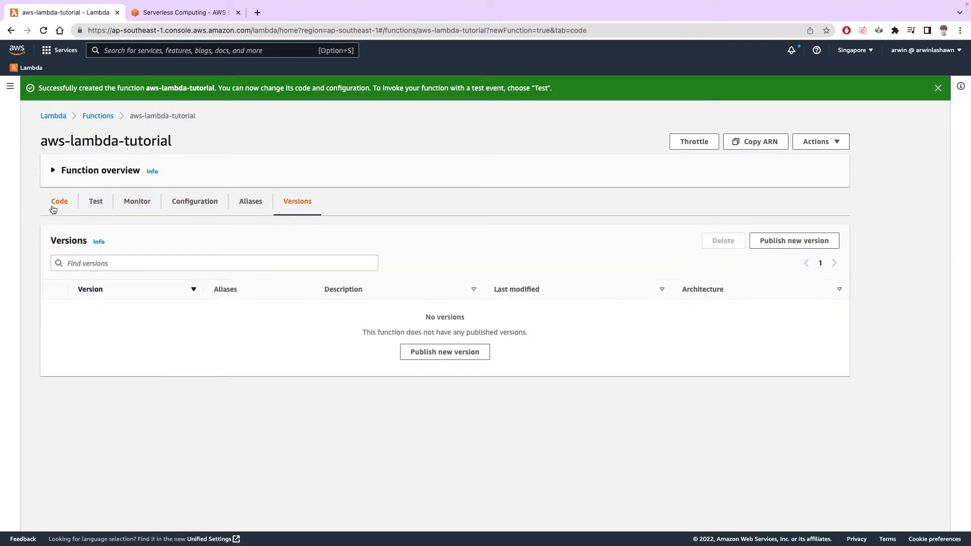
{"action": "left_click", "coordinate": [55, 204]}
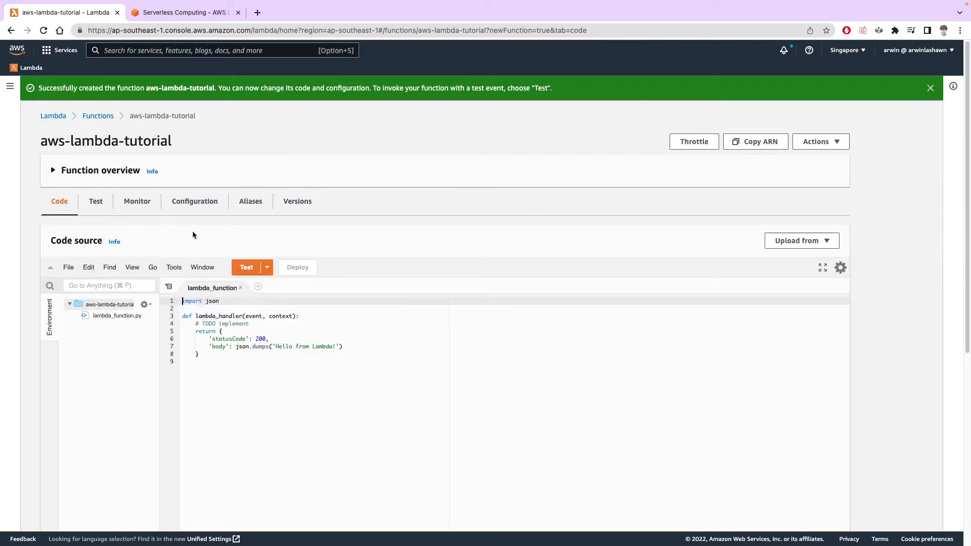